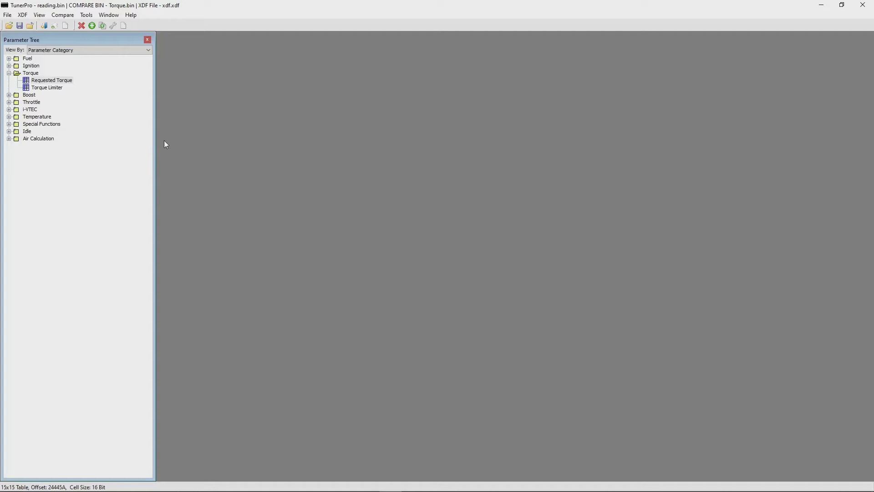
# - Open the Requested Torque table and nudge the cells in rows 0 to 25, columns 700 to 2000, up and back down
pyautogui.doubleClick(57, 80)
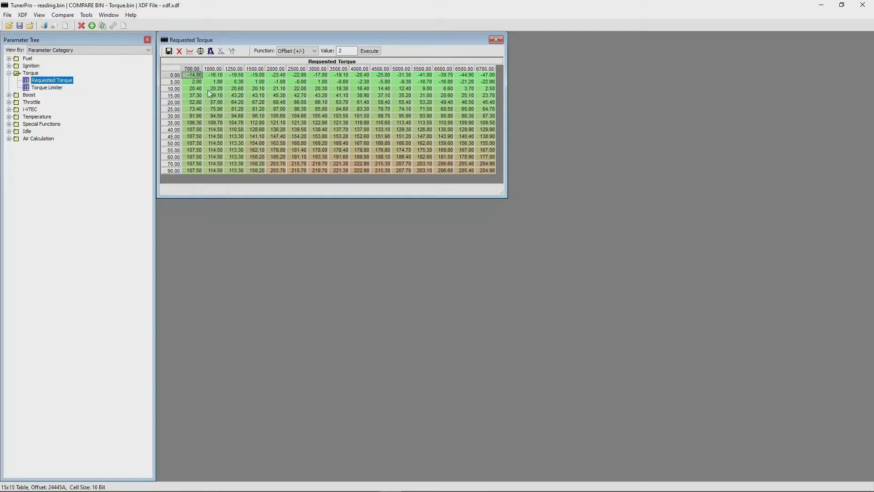
pyautogui.click(192, 75)
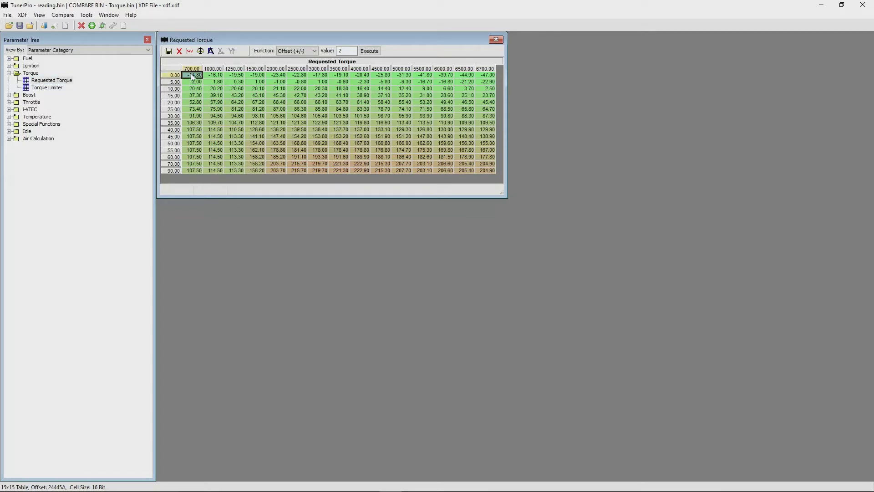
pyautogui.moveTo(192, 77); pyautogui.dragTo(270, 114)
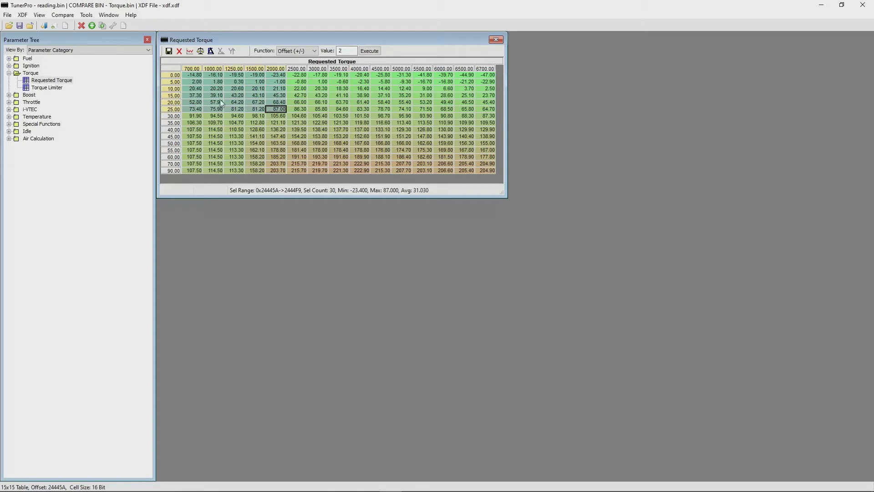
pyautogui.press('+')
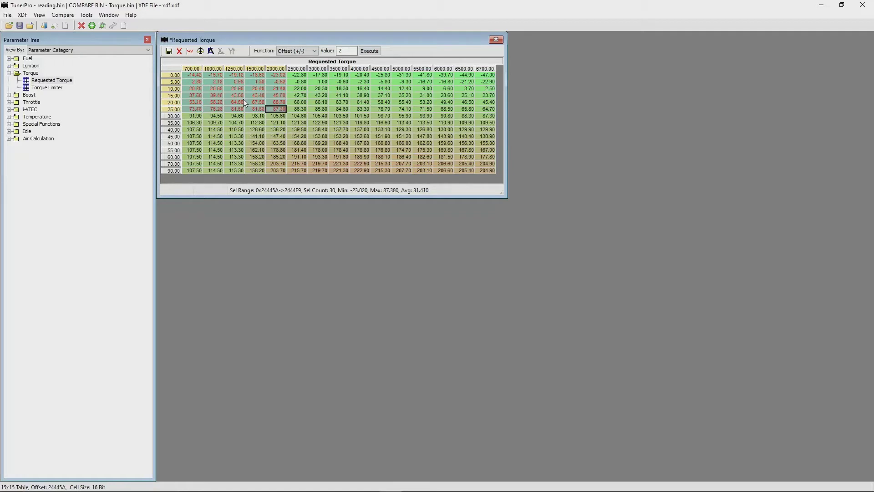
pyautogui.press('-')
# - Set the function value to 2 and close the Requested Torque table without committing the changes to the loaded bin
pyautogui.doubleClick(339, 51)
pyautogui.press('BackSpace')
pyautogui.write('2')
pyautogui.click(496, 40)
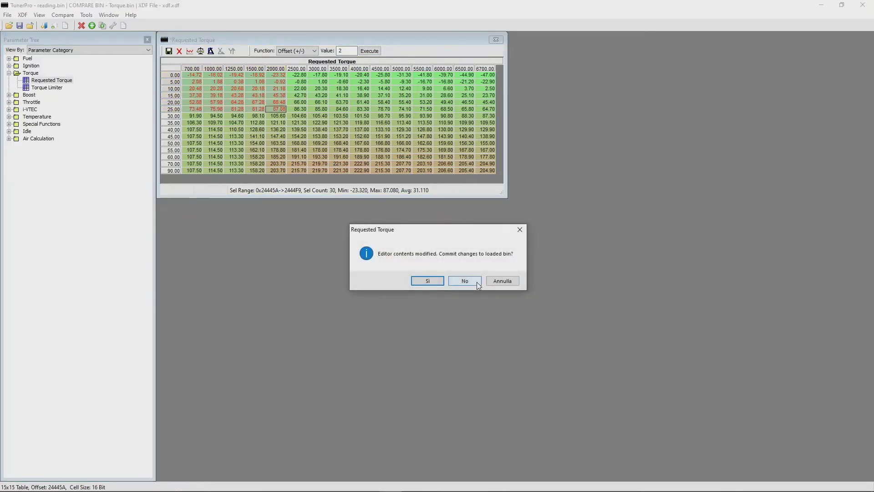
pyautogui.click(464, 281)
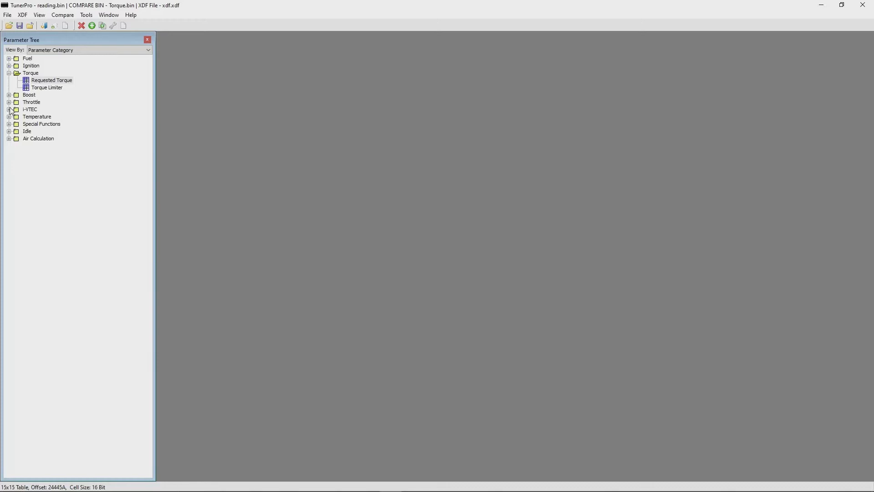
# - Open the i-VTEC tables Exhaust Camshaft Position at Partial Load 1 and Partial Load 3, placing the Load 3 table below the first
pyautogui.click(9, 110)
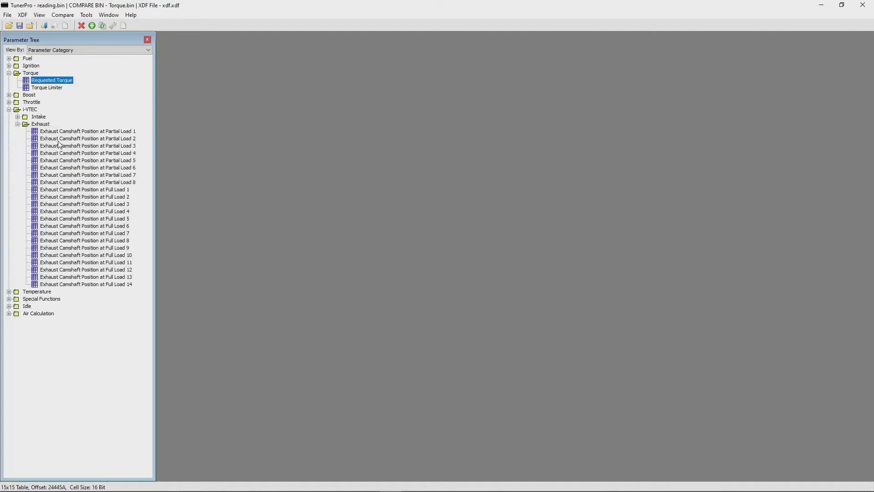
pyautogui.doubleClick(85, 135)
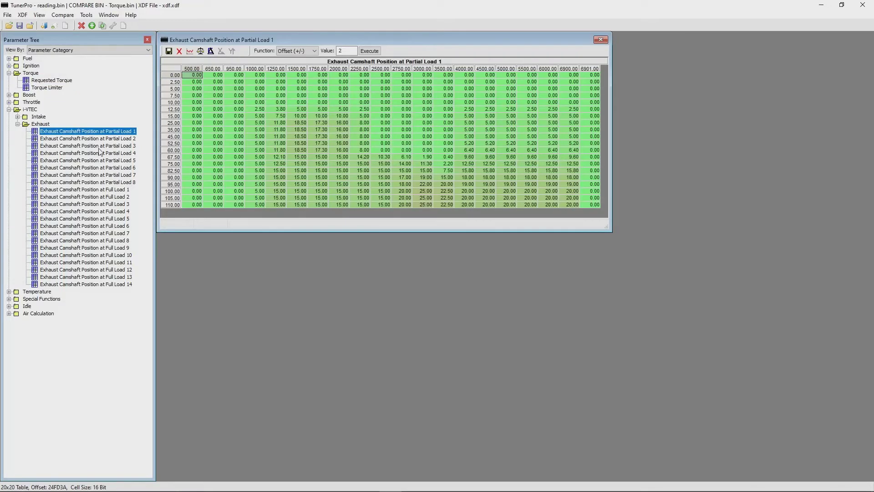
pyautogui.doubleClick(115, 146)
pyautogui.moveTo(406, 52); pyautogui.dragTo(396, 241)
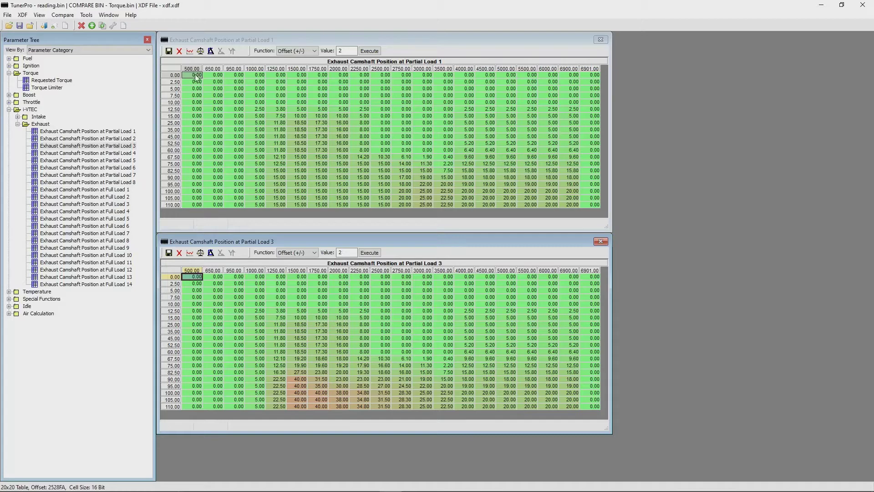
# - Copy rows 0 to 35, columns 500 to 1250, from the Partial Load 1 table and paste them from the first cell of Partial Load 3
pyautogui.moveTo(196, 75); pyautogui.dragTo(282, 133)
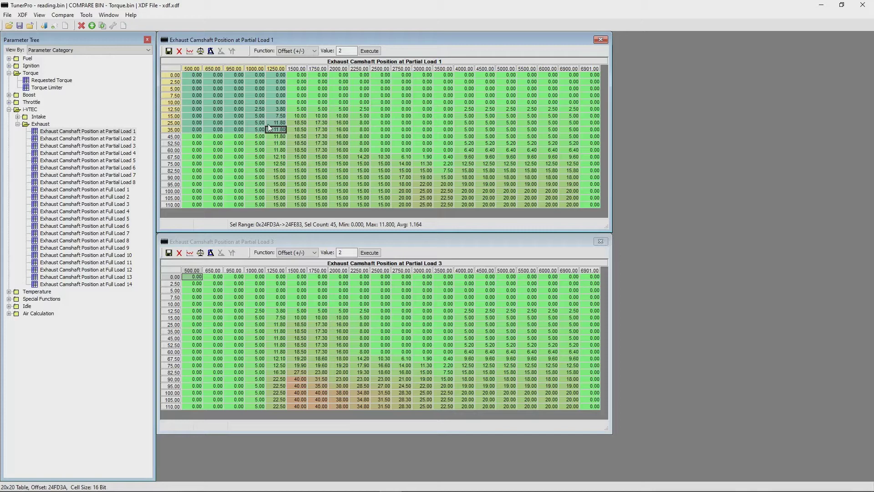
pyautogui.rightClick(262, 110)
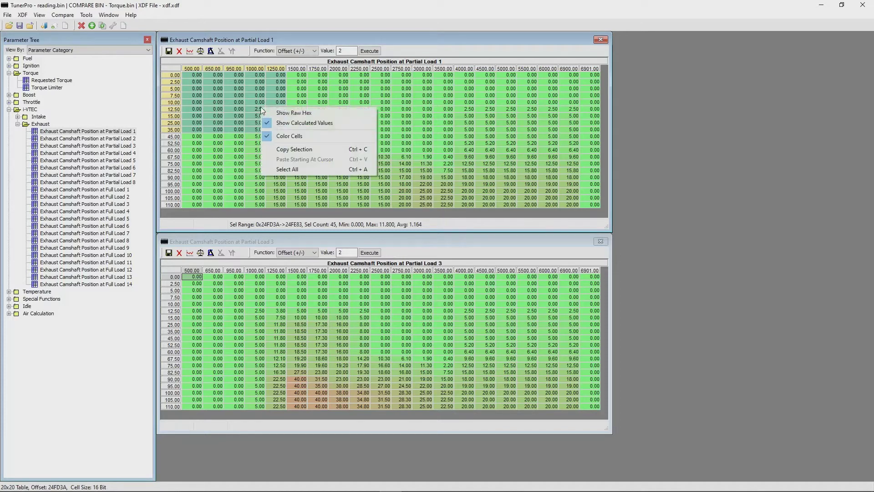
pyautogui.click(295, 151)
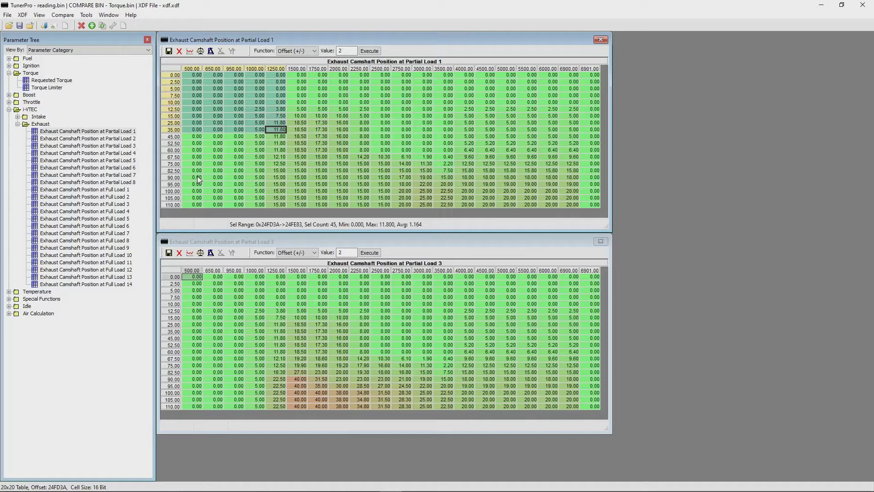
pyautogui.click(193, 280)
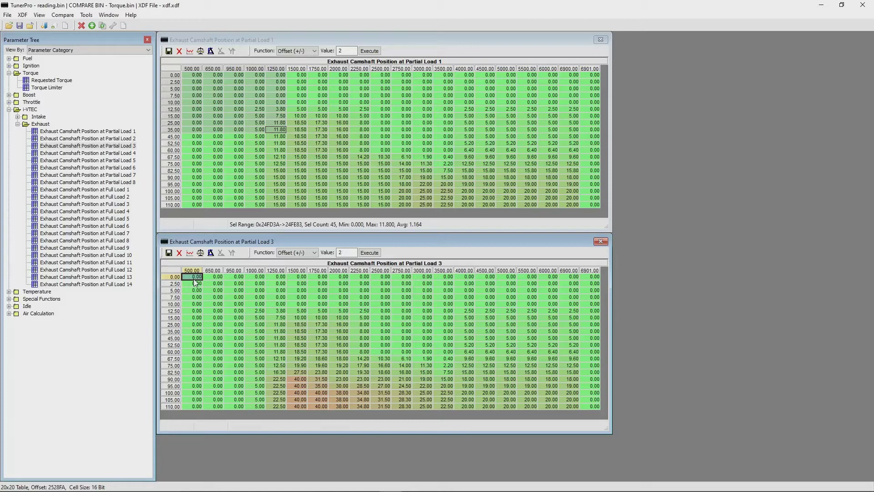
pyautogui.rightClick(195, 282)
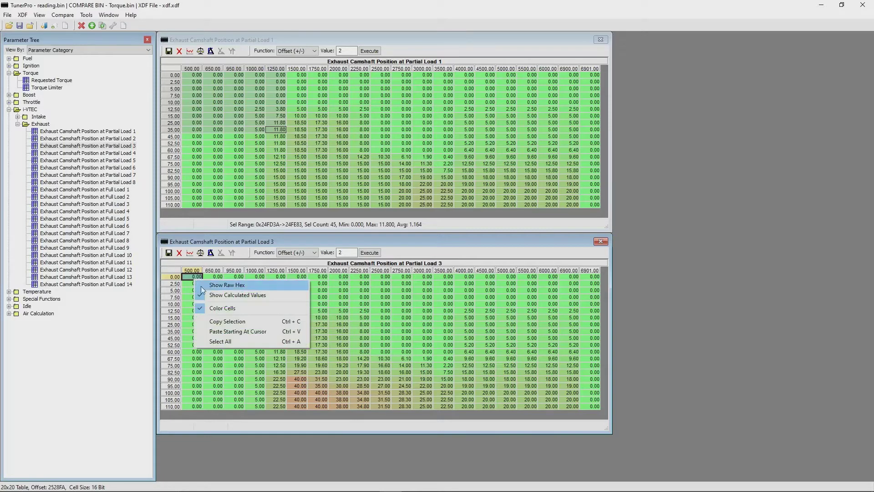
pyautogui.click(244, 332)
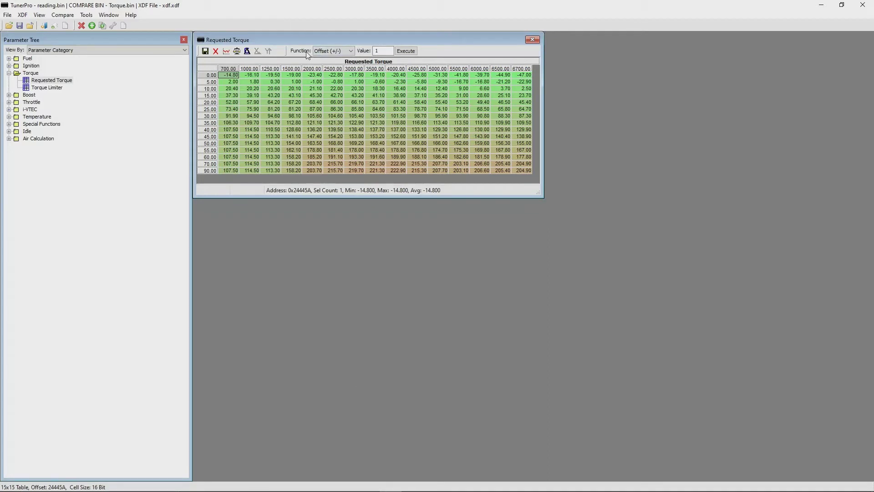
# - Offset rows 40 to 90 of the 700 column in the Requested Torque table by 50
pyautogui.click(329, 52)
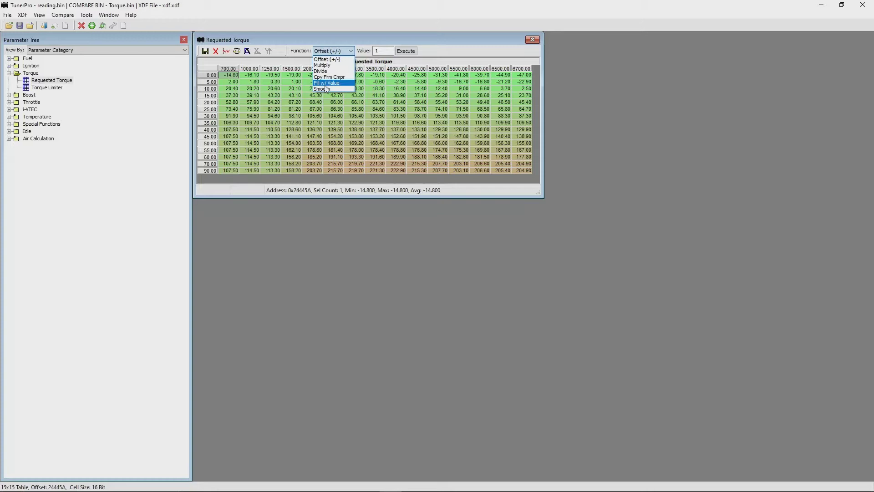
pyautogui.click(340, 59)
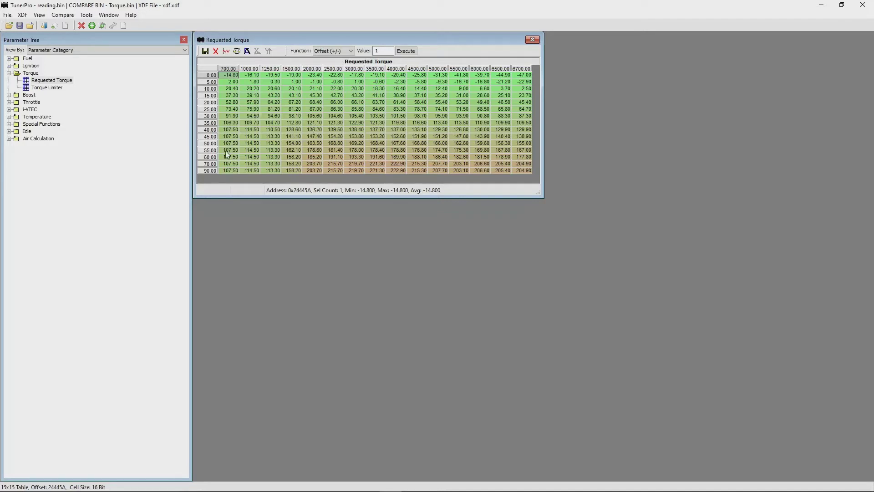
pyautogui.moveTo(232, 131); pyautogui.dragTo(228, 168)
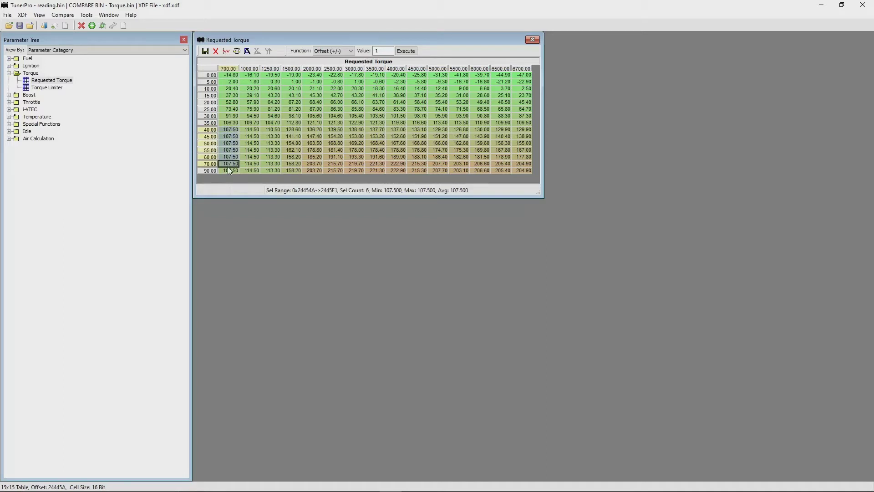
pyautogui.doubleClick(379, 51)
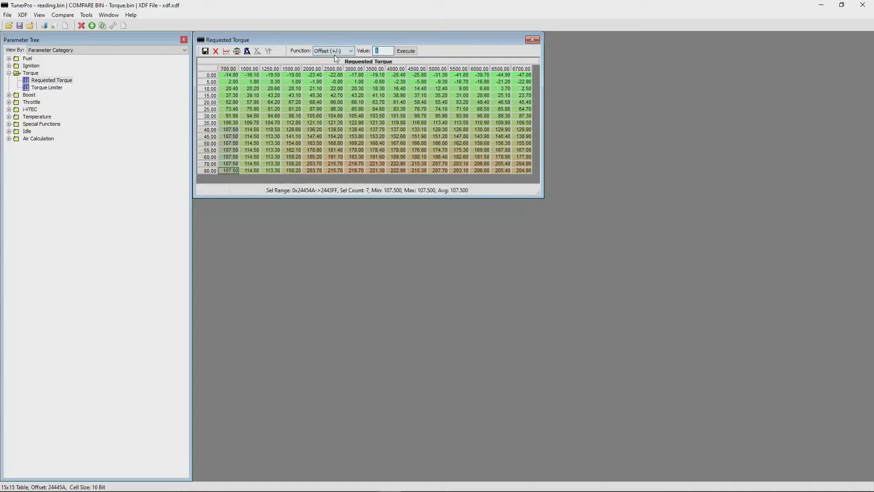
pyautogui.write('50')
pyautogui.click(406, 51)
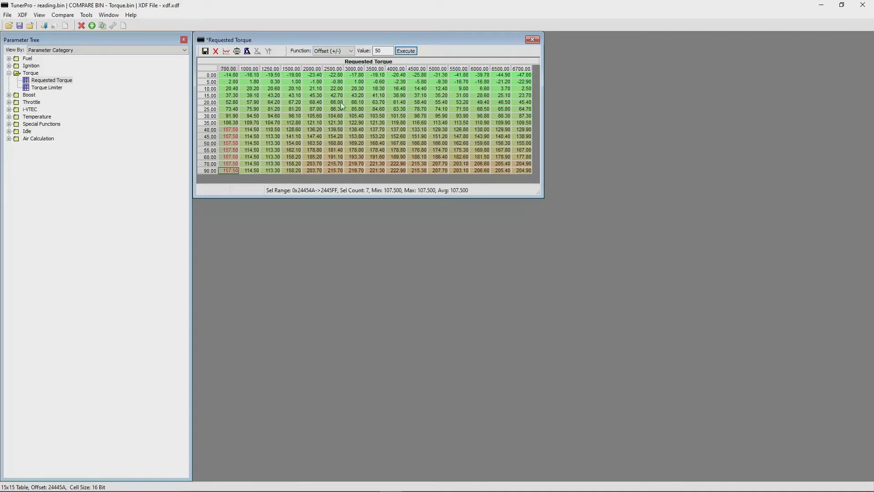
# - Apply an offset of -50 to rows 40 to 90 of the 700 column in Requested Torque
pyautogui.moveTo(226, 130); pyautogui.dragTo(221, 171)
pyautogui.click(376, 51)
pyautogui.write('-')
# - Multiply rows 40 to 70 of the 1000 column in Requested Torque by 2
pyautogui.click(328, 50)
pyautogui.click(343, 75)
pyautogui.click(383, 51)
pyautogui.click(266, 132)
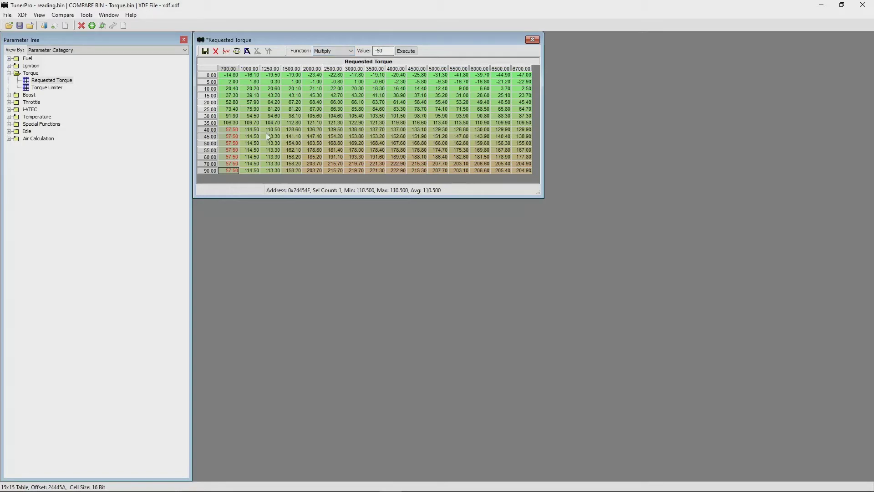
pyautogui.moveTo(256, 132); pyautogui.dragTo(256, 164)
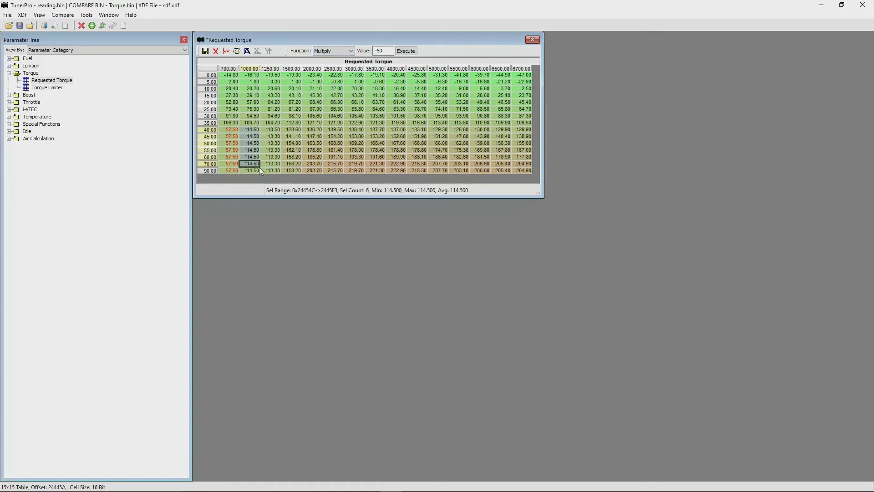
pyautogui.doubleClick(377, 50)
pyautogui.write('2')
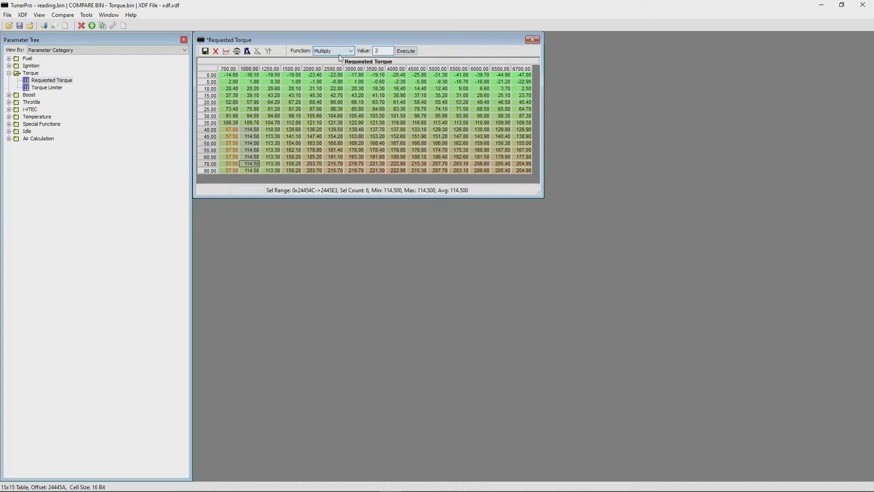
pyautogui.click(411, 51)
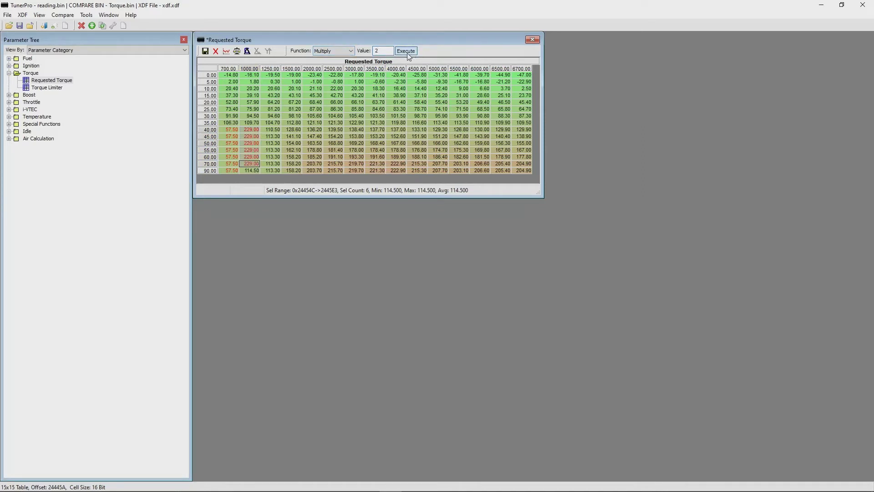
# - Divide rows 40 to 70 of the 1250 column in Requested Torque by 4
pyautogui.click(339, 50)
pyautogui.click(331, 75)
pyautogui.moveTo(277, 133); pyautogui.dragTo(277, 167)
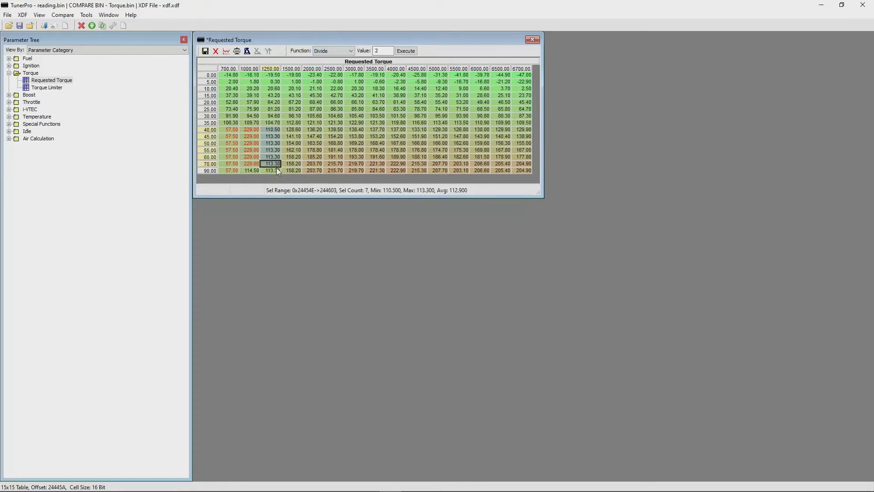
pyautogui.doubleClick(388, 53)
pyautogui.write('4')
pyautogui.click(412, 51)
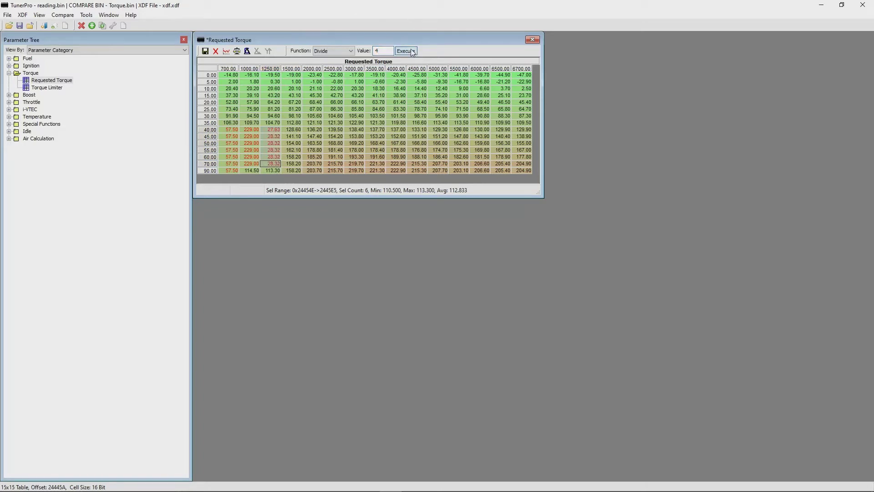
# - Set the table function to Cpy Frm Cmpr and confirm C:\XDF\Torque.bin as compare Bin 1
pyautogui.click(337, 52)
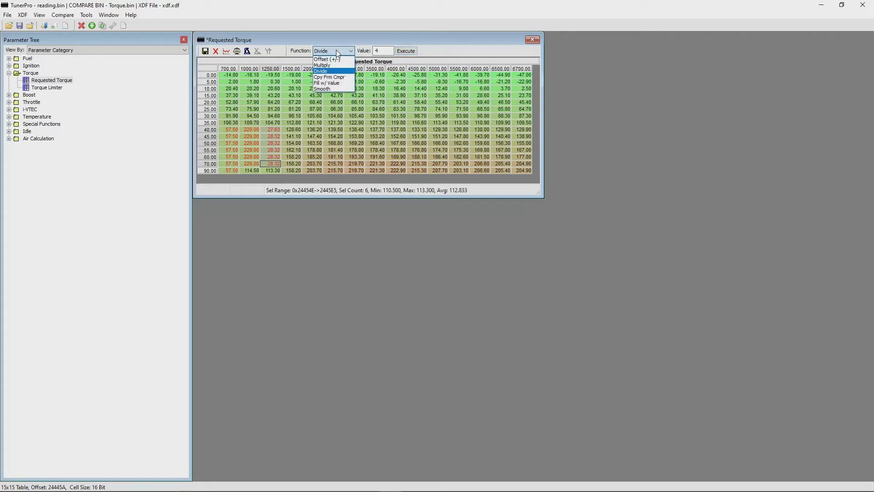
pyautogui.click(335, 77)
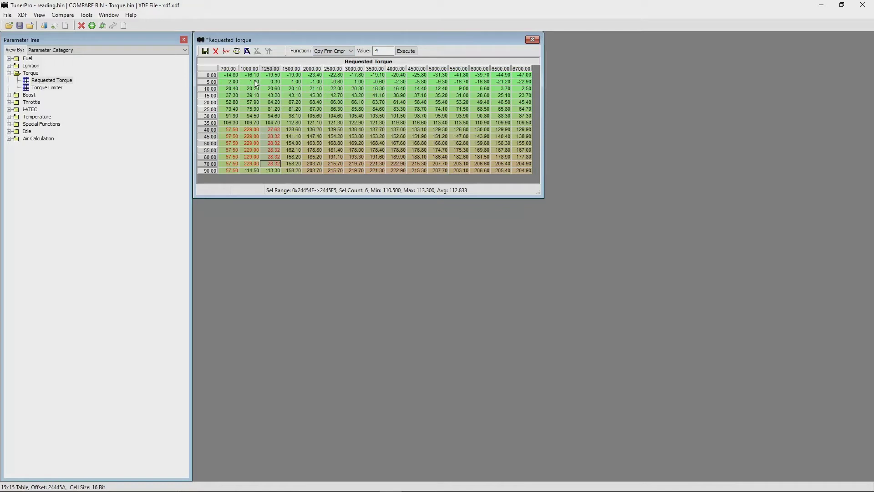
pyautogui.click(62, 17)
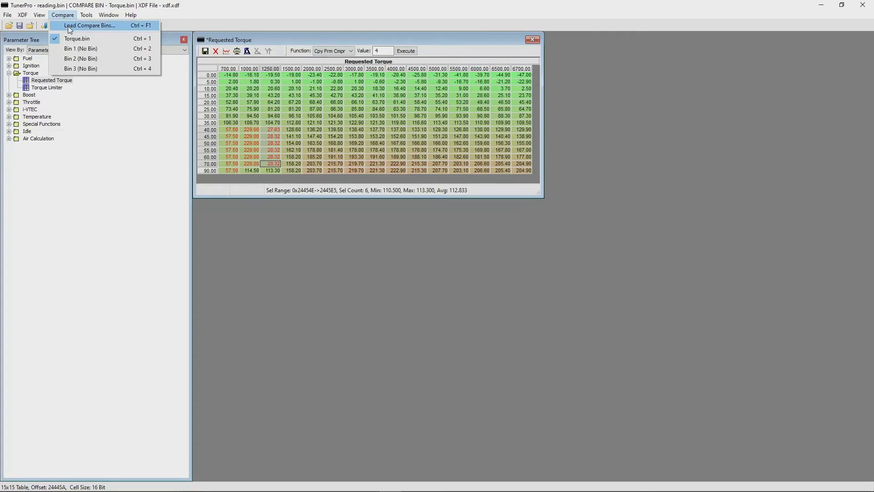
pyautogui.click(68, 26)
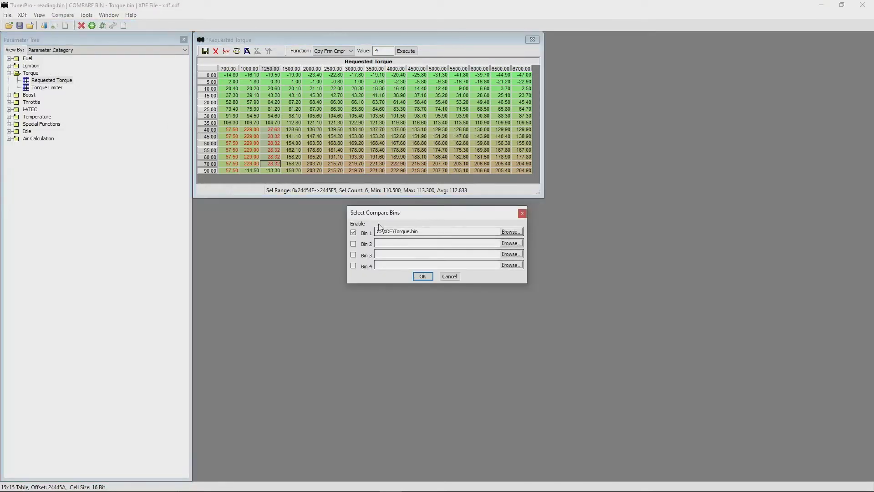
pyautogui.click(427, 275)
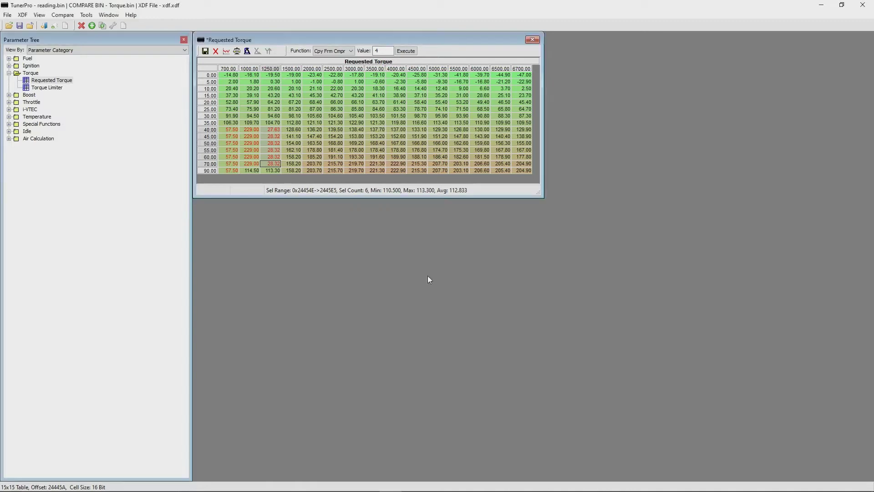
# - Check the Torque.bin version of Requested Torque, return to the loaded table and copy the compare values into rows 35 to 70 of column 1500
pyautogui.click(237, 52)
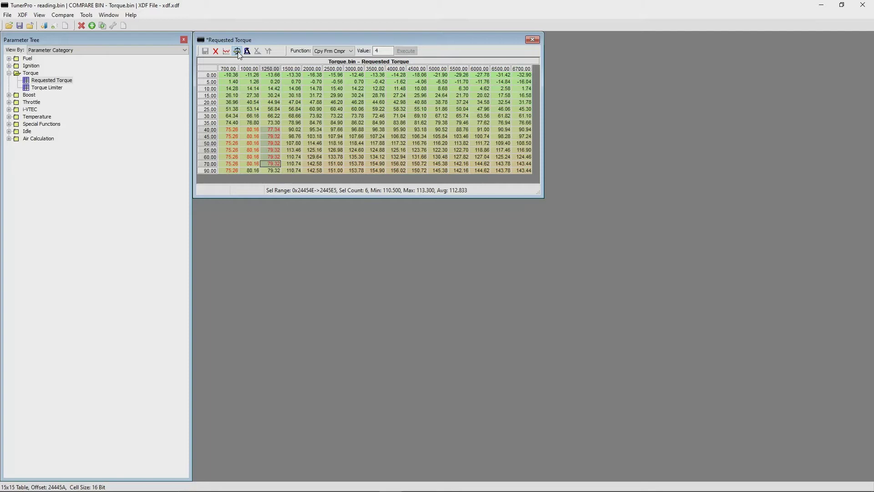
pyautogui.click(238, 51)
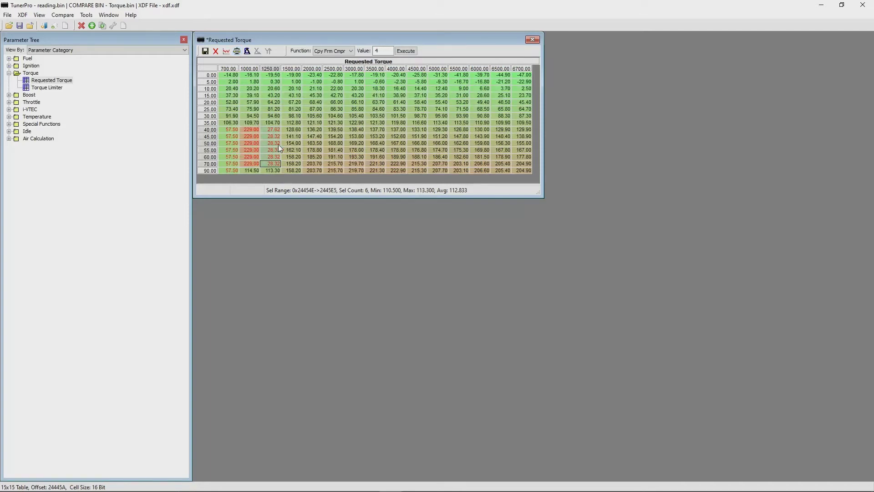
pyautogui.moveTo(295, 123); pyautogui.dragTo(298, 161)
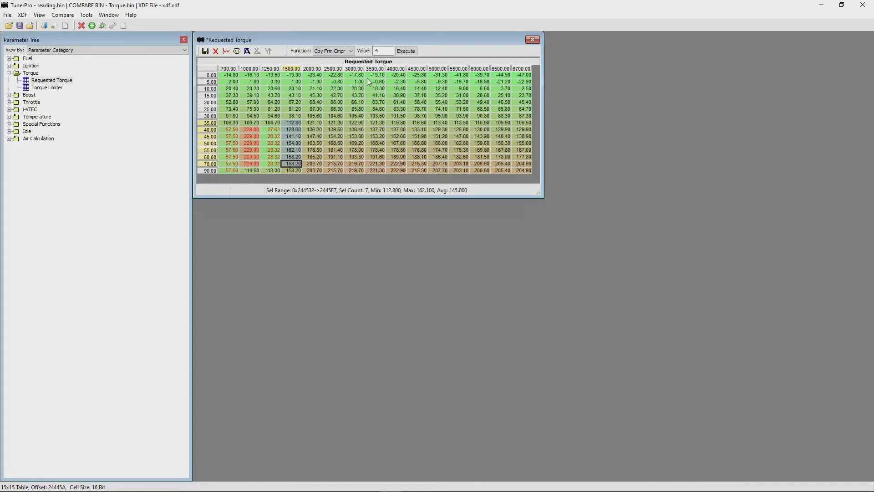
pyautogui.click(406, 51)
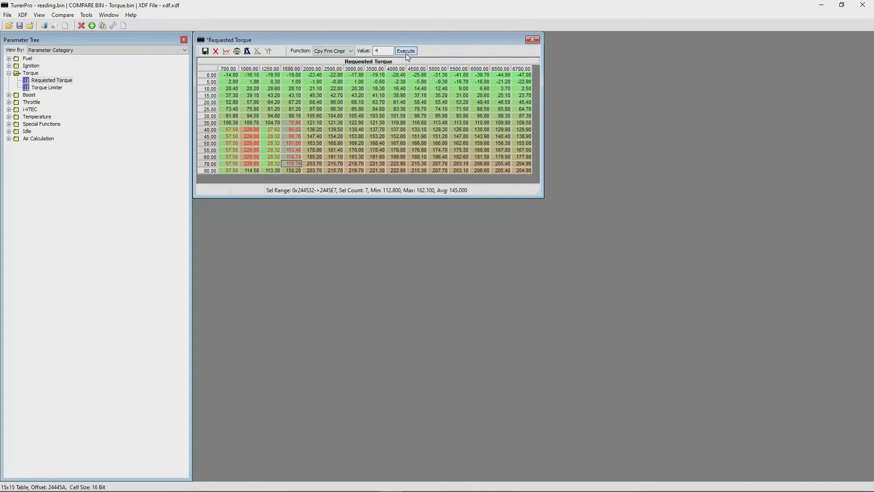
# - Check the Torque.bin compare values, return to the loaded table and fill rows 40 to 90 of columns 2000 and 2500 with 300
pyautogui.click(236, 51)
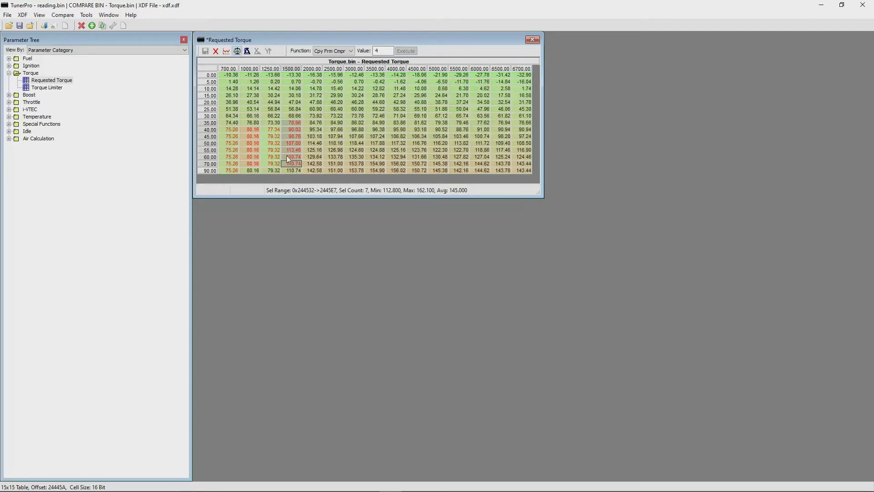
pyautogui.click(241, 53)
pyautogui.click(338, 52)
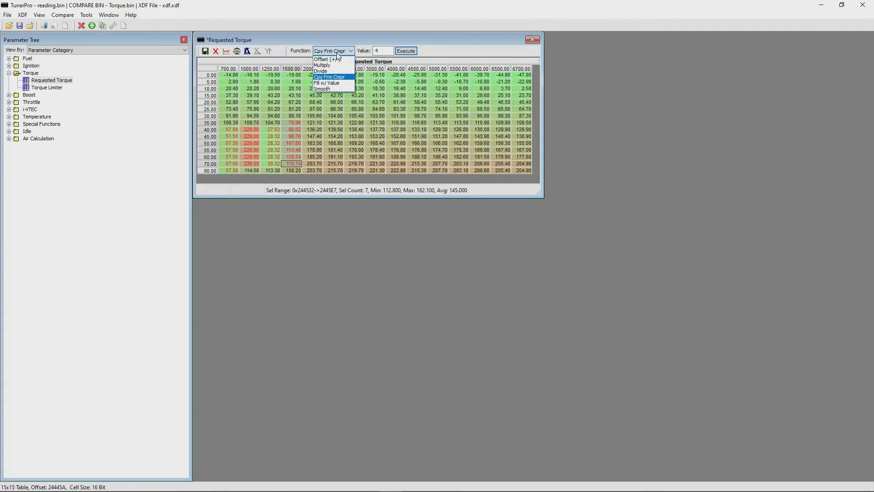
pyautogui.click(337, 86)
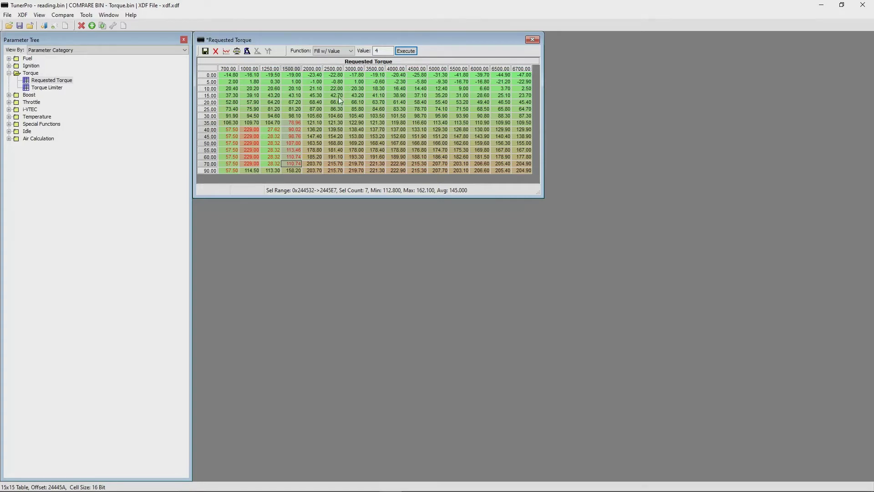
pyautogui.moveTo(313, 131); pyautogui.dragTo(340, 169)
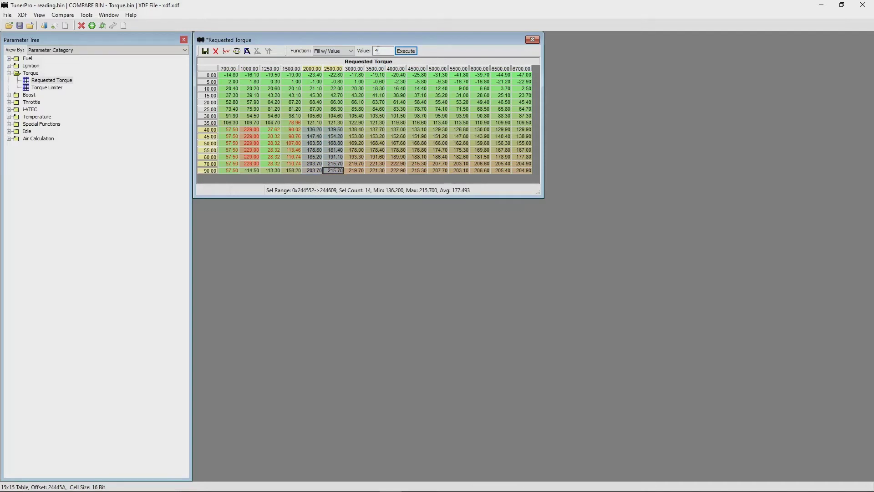
pyautogui.write('300')
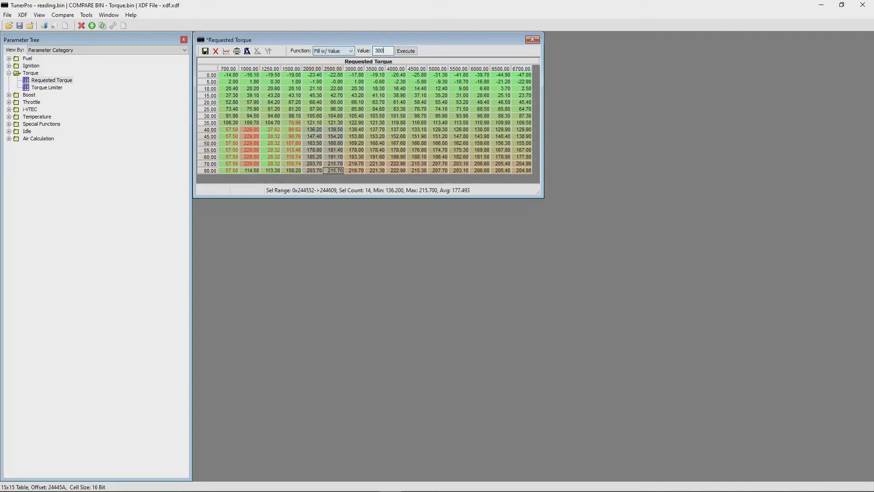
pyautogui.click(406, 52)
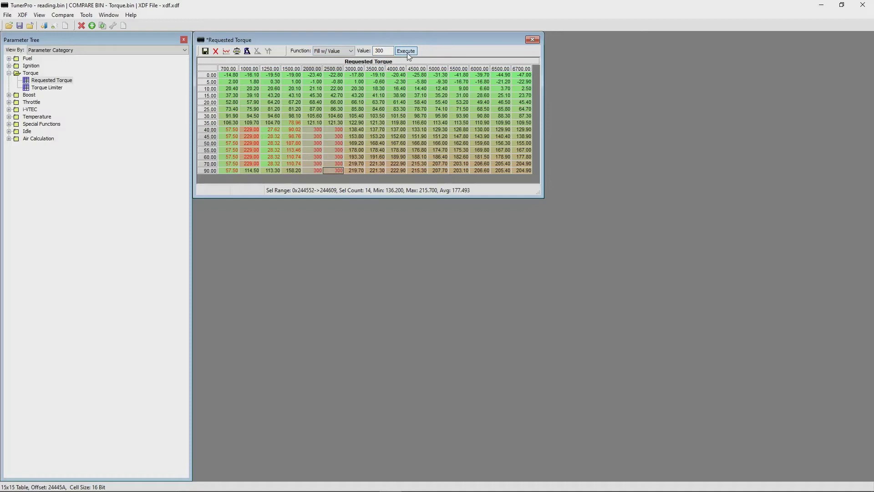
# - Smooth rows 40 to 70 of columns 3500 to 4500 in Requested Torque using a value of 0.95
pyautogui.click(345, 53)
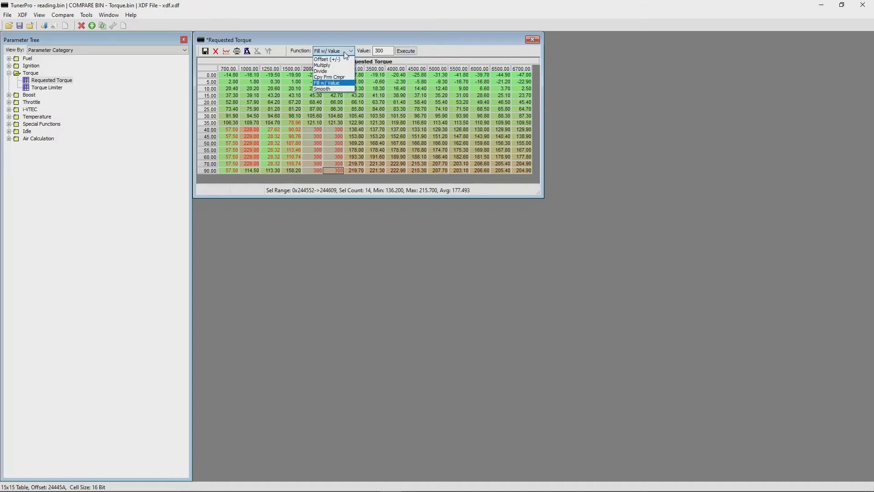
pyautogui.click(338, 89)
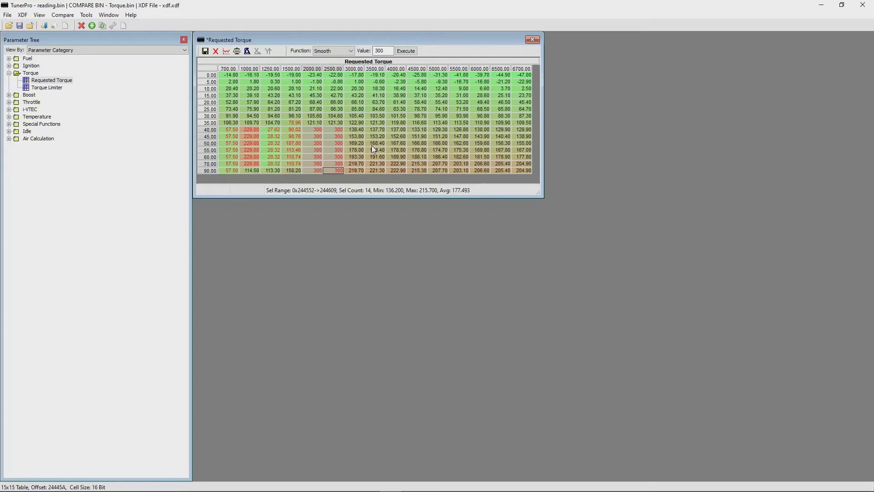
pyautogui.moveTo(376, 128); pyautogui.dragTo(410, 166)
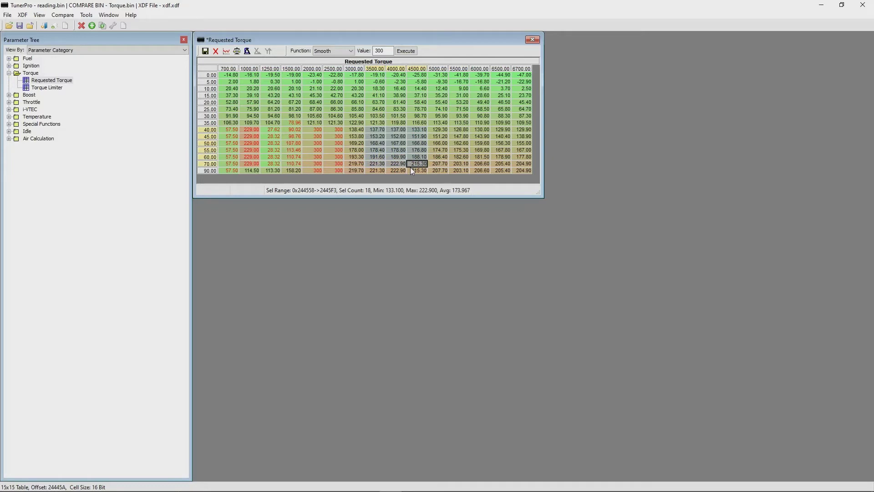
pyautogui.doubleClick(380, 51)
pyautogui.write('0.95')
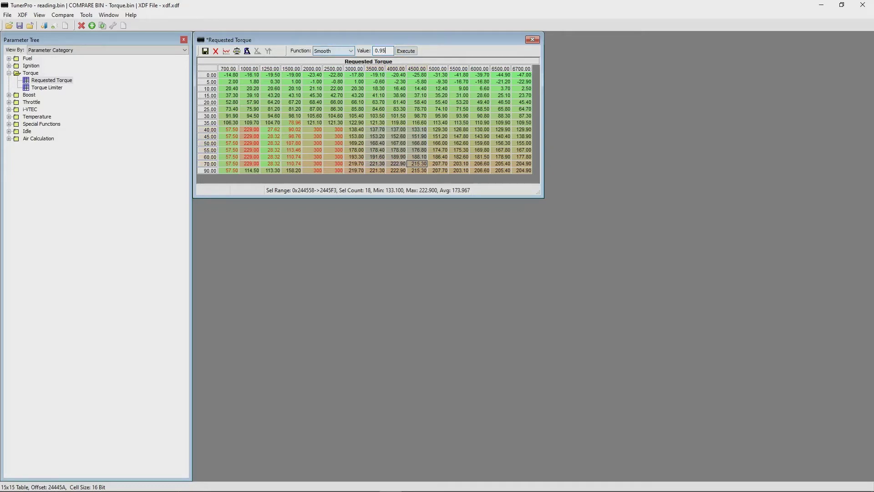
pyautogui.click(408, 51)
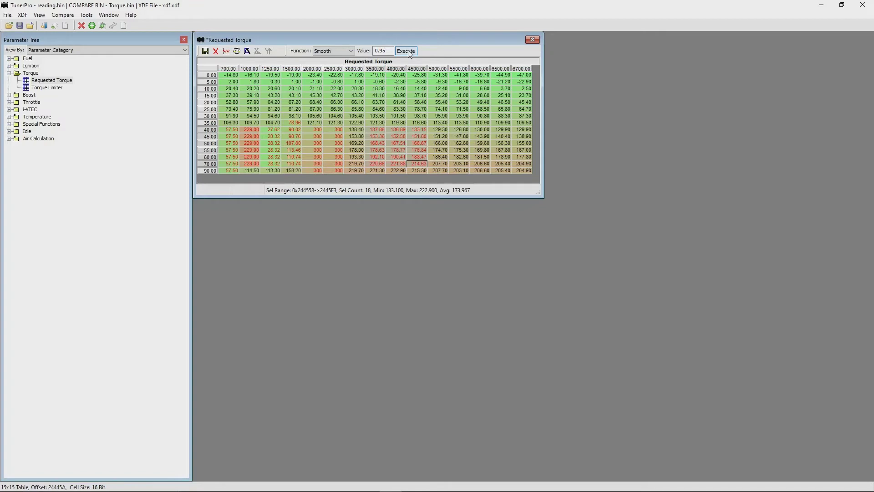
# - Multiply rows 40 to 60 of columns 5500 and 6000 in Requested Torque by 1.1
pyautogui.moveTo(458, 130); pyautogui.dragTo(481, 159)
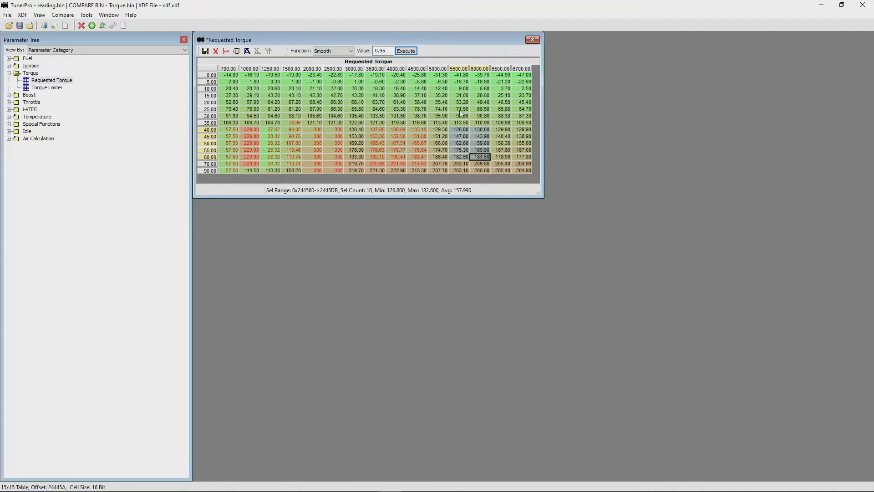
pyautogui.click(335, 51)
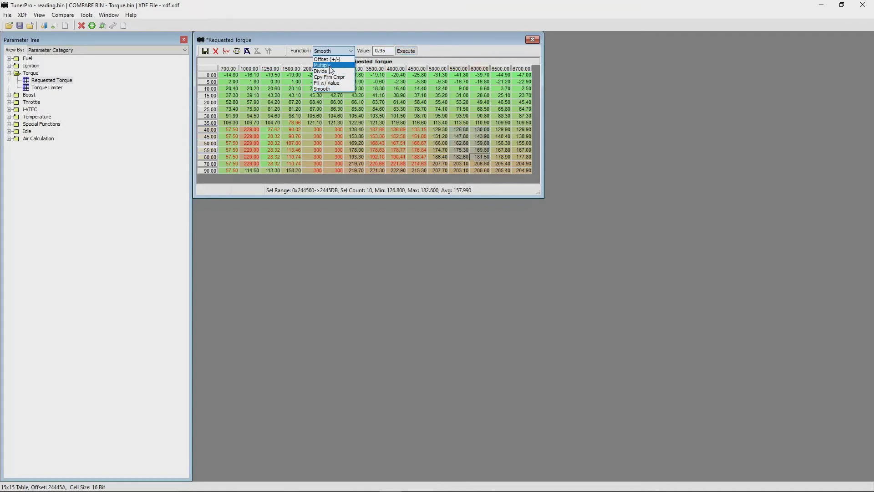
pyautogui.click(329, 65)
pyautogui.doubleClick(385, 52)
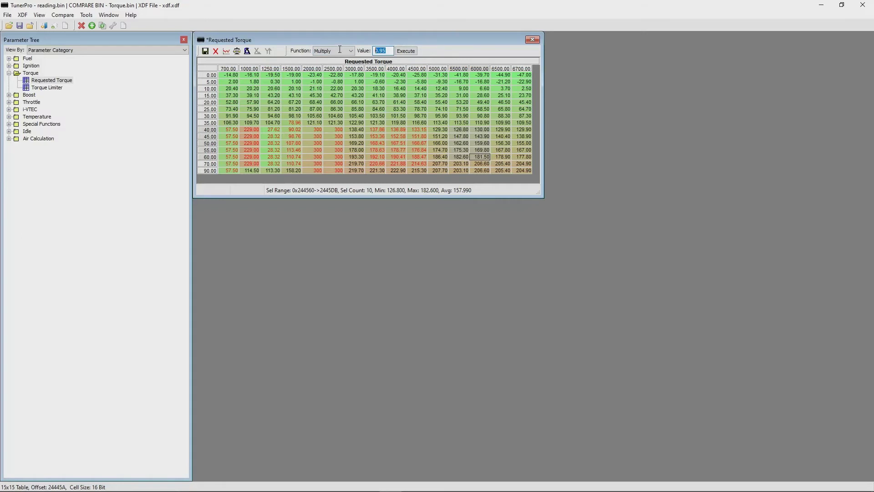
pyautogui.write('1.1')
pyautogui.click(412, 52)
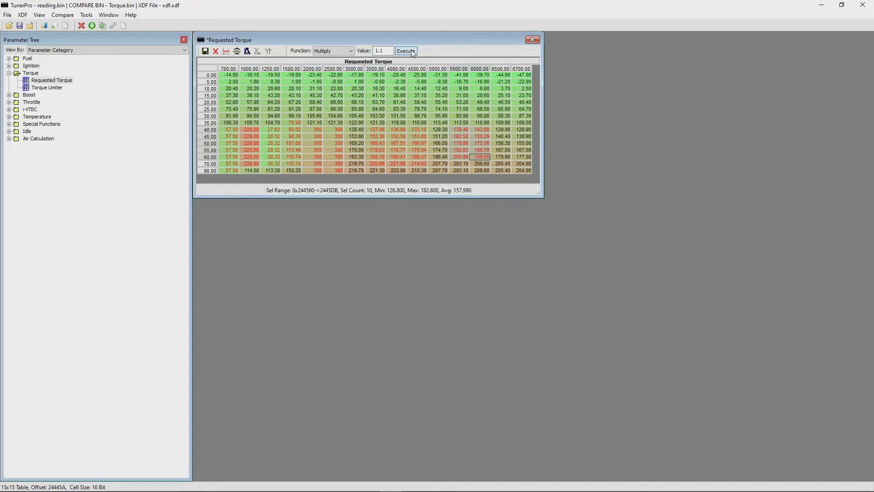
# - Multiply the selected cells in rows 40 to 60 of columns 5500 and 6000 by a further 1.5
pyautogui.click(385, 51)
pyautogui.moveTo(385, 50); pyautogui.dragTo(374, 51)
pyautogui.write('1.5')
# - Open the Requested Torque graph and raise the ten selected points on its surface by about 19 Nm
pyautogui.click(226, 51)
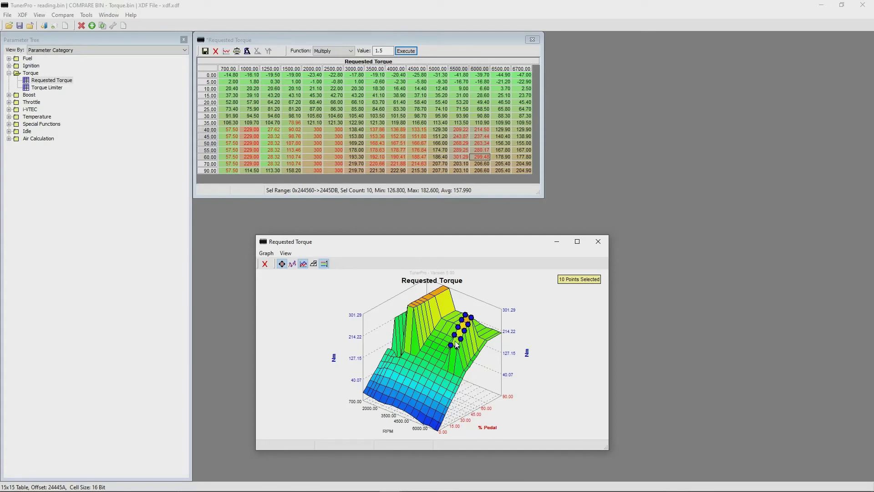
pyautogui.moveTo(458, 344)
pyautogui.mouseDown()
pyautogui.moveTo(458, 360)
pyautogui.moveTo(457, 333)
pyautogui.moveTo(458, 362)
pyautogui.moveTo(464, 341)
pyautogui.mouseUp()
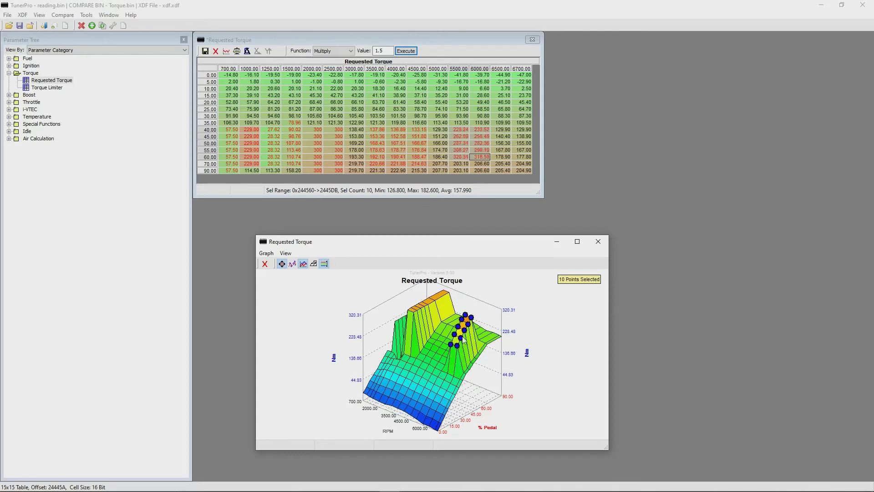
# - Open the Torque Limiter table and view its line graph of torque over RPM
pyautogui.doubleClick(57, 88)
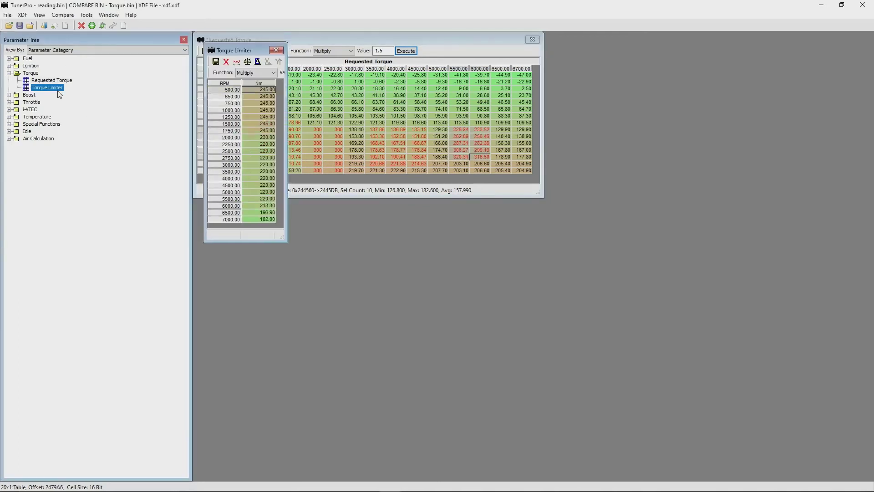
pyautogui.click(237, 62)
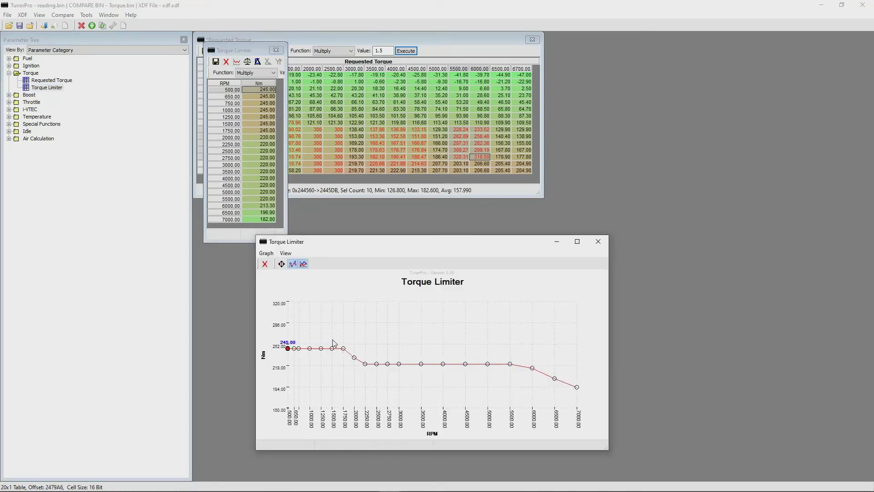
pyautogui.moveTo(288, 348)
pyautogui.mouseDown()
pyautogui.moveTo(288, 356)
pyautogui.moveTo(288, 332)
pyautogui.moveTo(288, 349)
pyautogui.mouseUp()
# - Return to Requested Torque, raise the ten selected points by about 27 Nm in its graph and close the graph
pyautogui.click(298, 51)
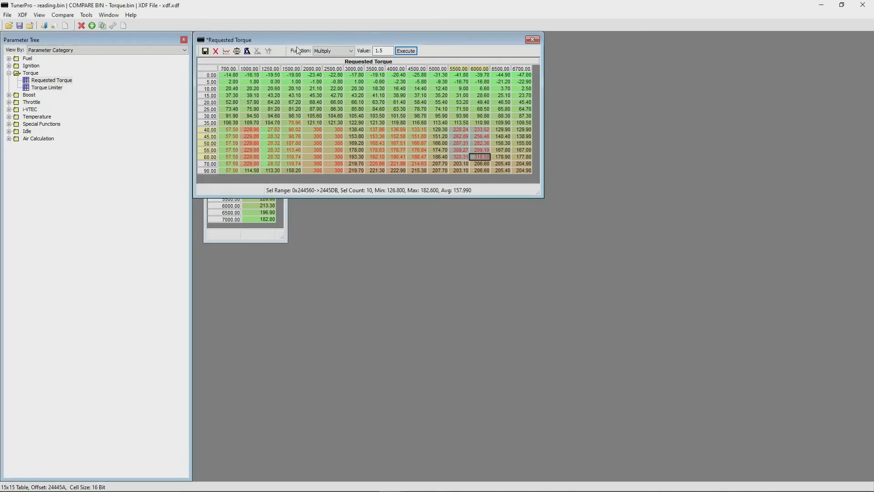
pyautogui.click(227, 51)
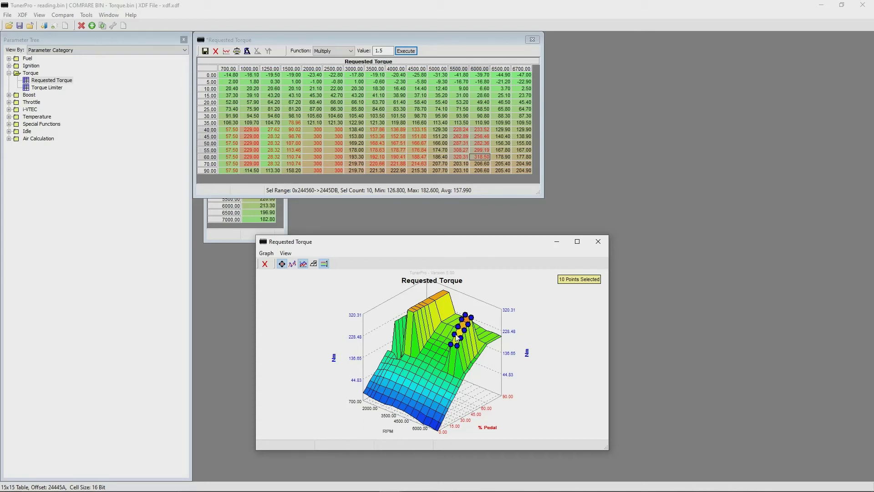
pyautogui.moveTo(454, 342)
pyautogui.mouseDown()
pyautogui.moveTo(454, 361)
pyautogui.moveTo(454, 339)
pyautogui.mouseUp()
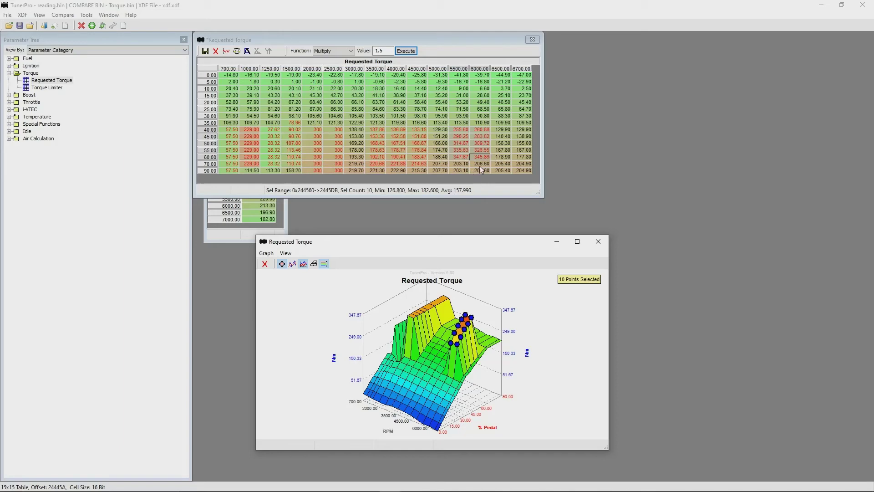
pyautogui.click(598, 241)
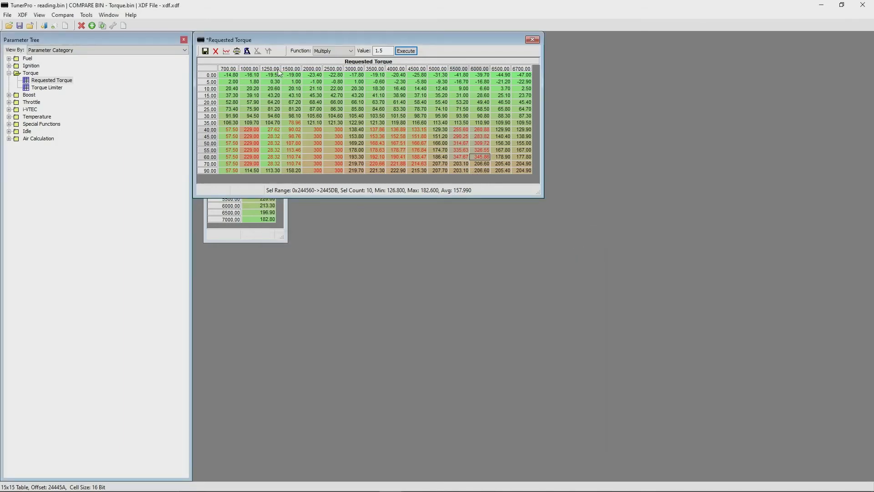
# - Select the 3000 RPM cell in row 20, reopen the Requested Torque graph and select a band of points across its surface
pyautogui.click(354, 102)
pyautogui.click(227, 51)
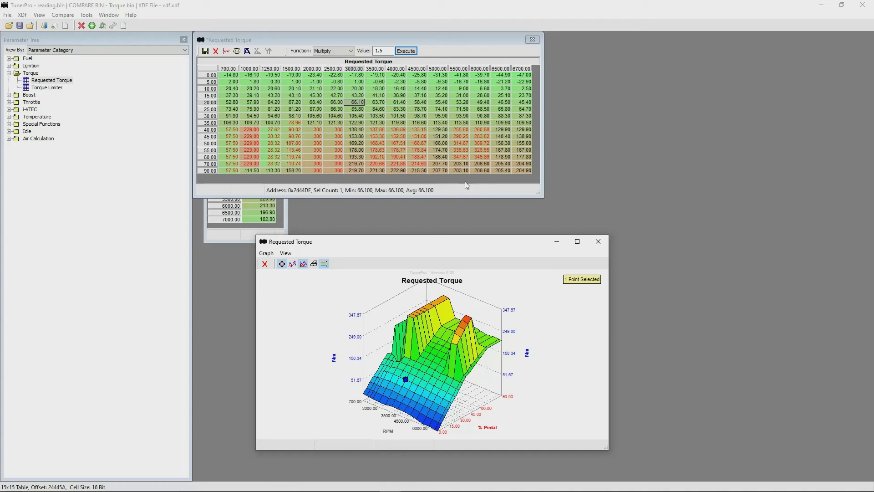
pyautogui.moveTo(473, 384); pyautogui.dragTo(383, 361)
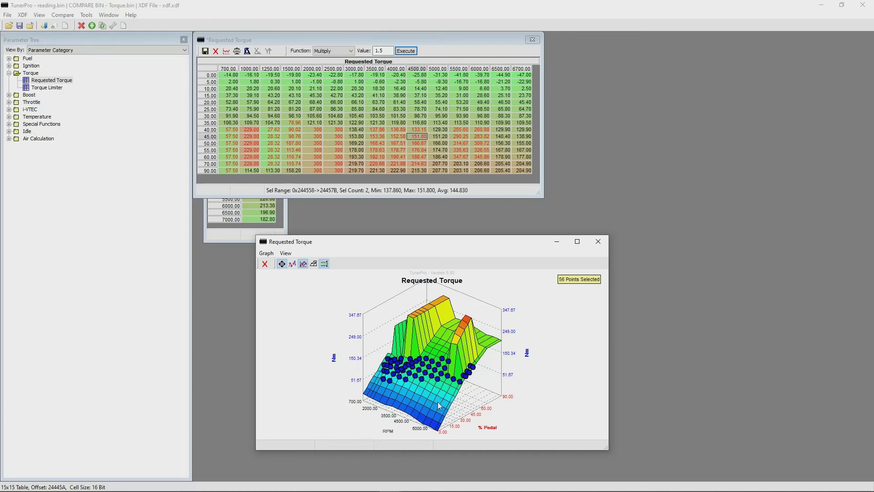
# - Rotate and zoom the Requested Torque graph to examine the shape of the edited surface
pyautogui.moveTo(522, 406); pyautogui.dragTo(505, 408)
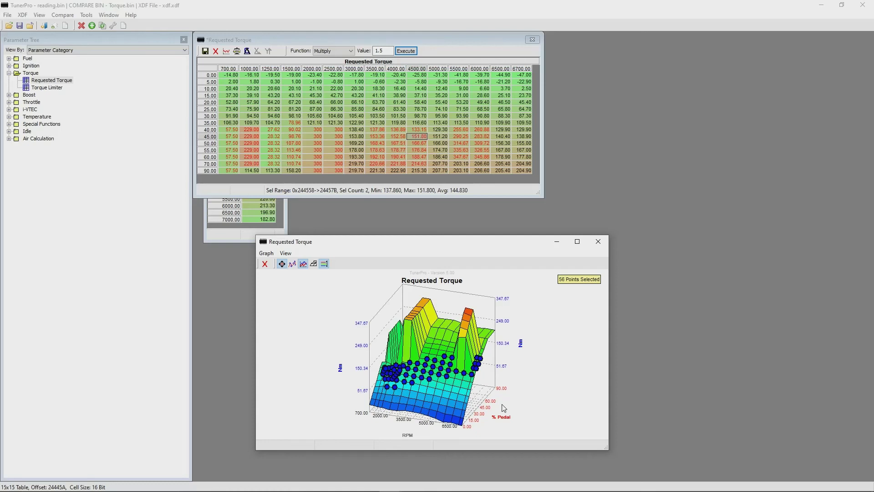
pyautogui.moveTo(504, 408); pyautogui.dragTo(541, 405)
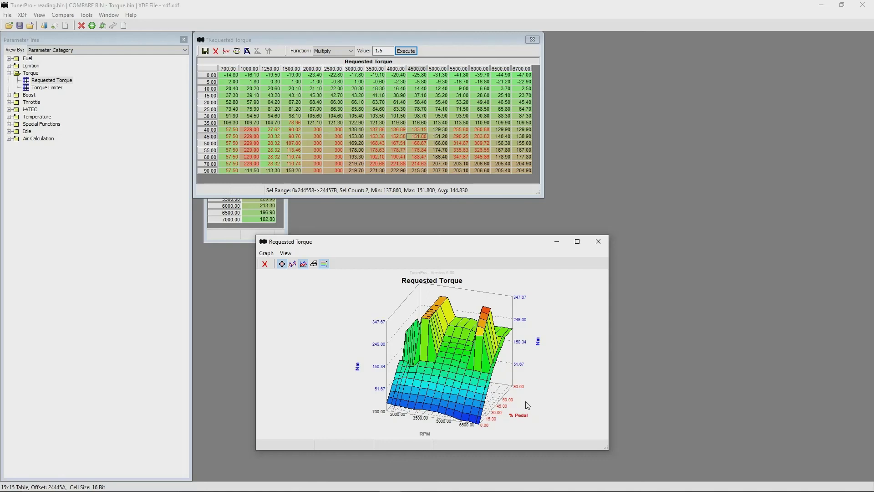
pyautogui.scroll(-3, 519, 401)
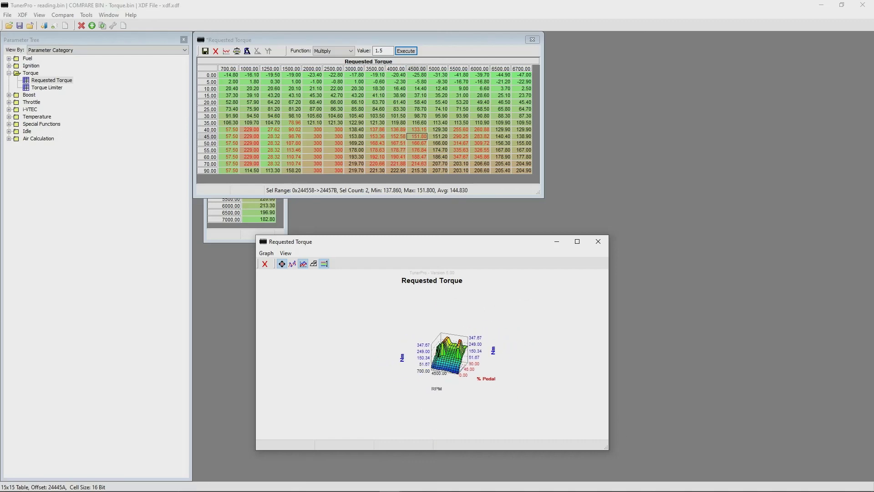
pyautogui.scroll(3, 518, 400)
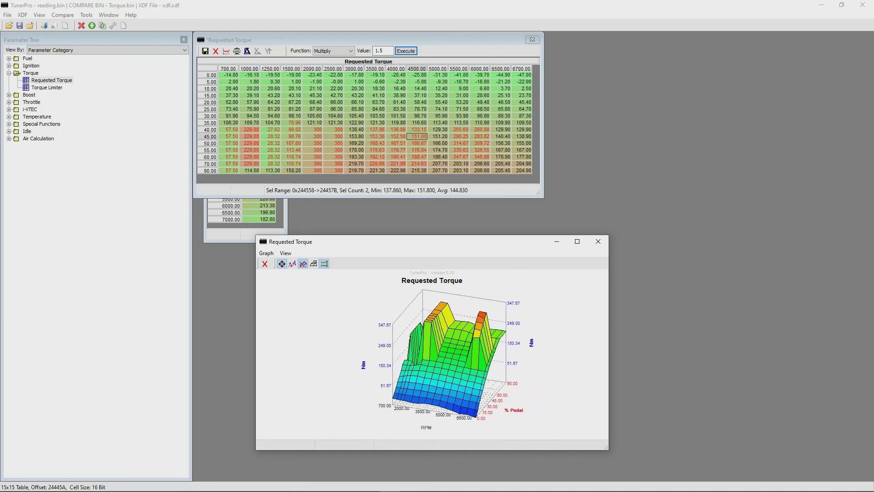
pyautogui.scroll(-2, 496, 415)
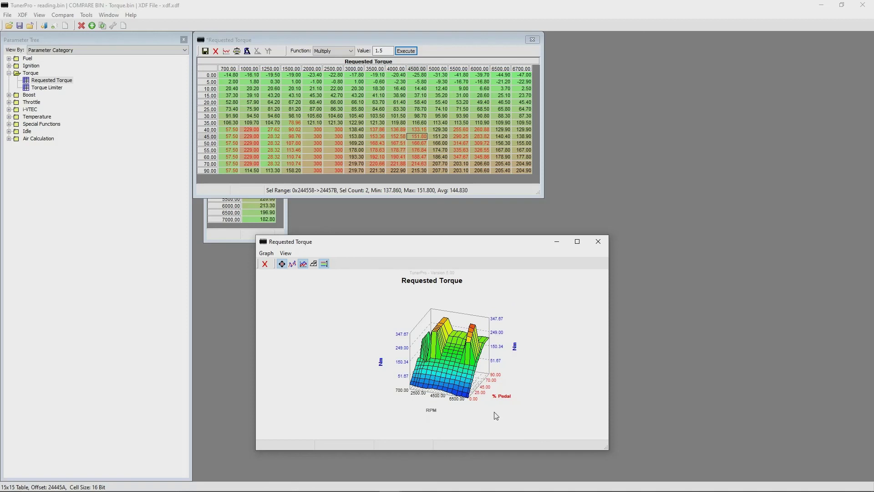